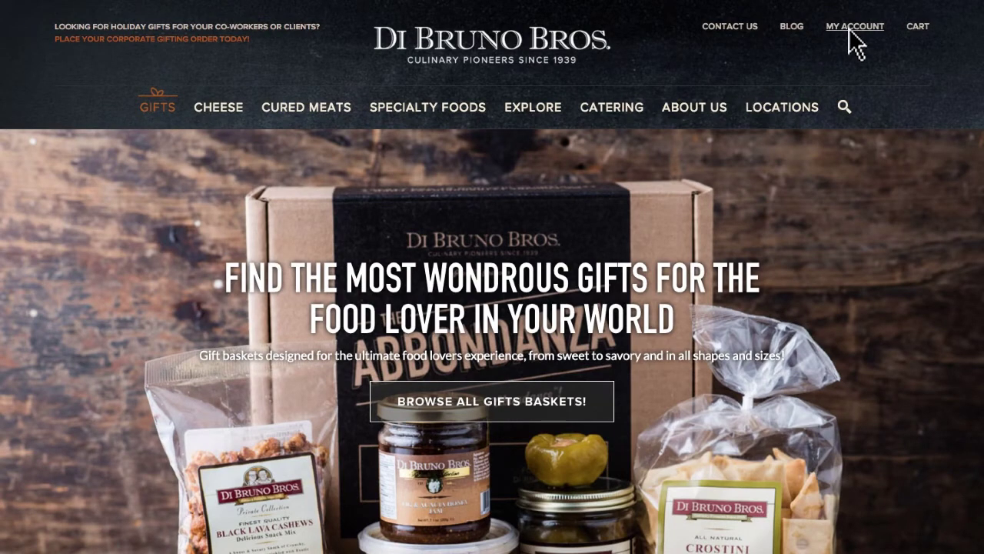
Create a shareable 'Favorite Cheeses' wish list, add the Abbruzze cheese spread, then view recent items.
{"action": "left_click", "coordinate": [855, 44]}
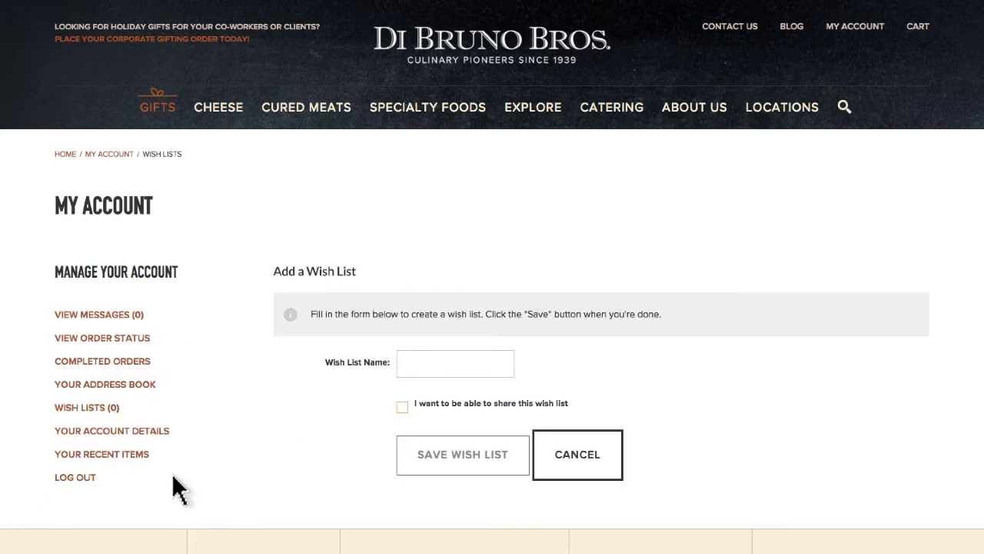
{"action": "type", "text": "Favorite Cheeses"}
{"action": "left_click", "coordinate": [401, 408]}
{"action": "left_click", "coordinate": [451, 457]}
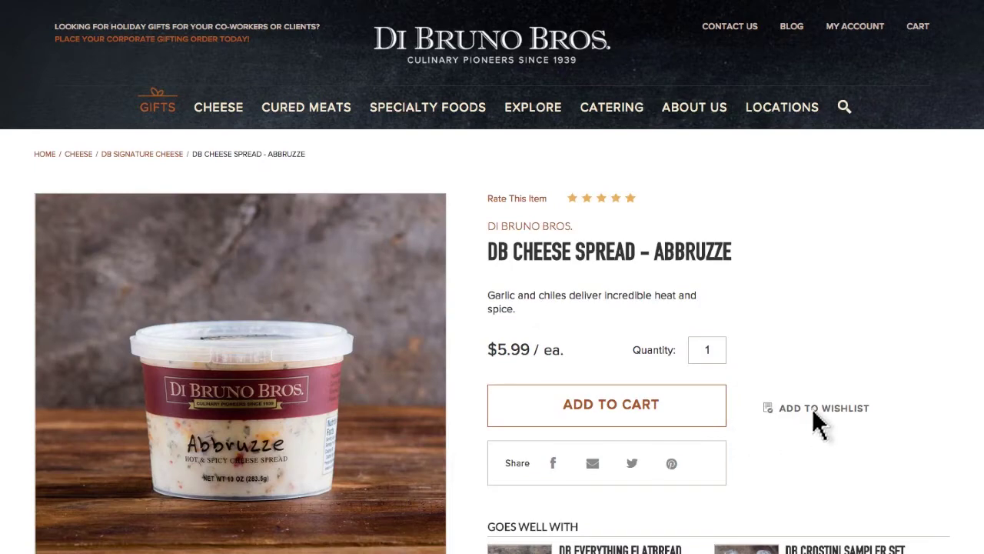
{"action": "left_click", "coordinate": [814, 410]}
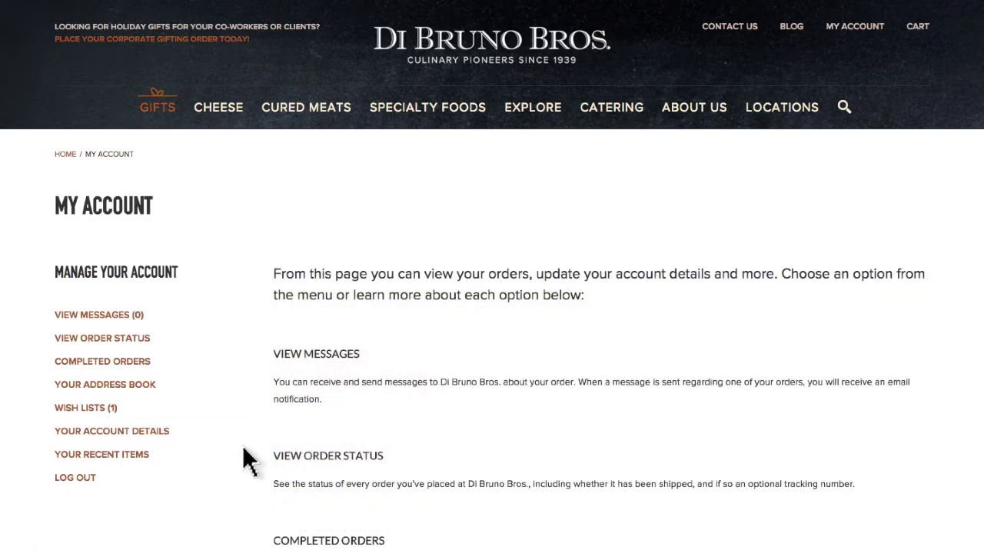
{"action": "left_click", "coordinate": [99, 454]}
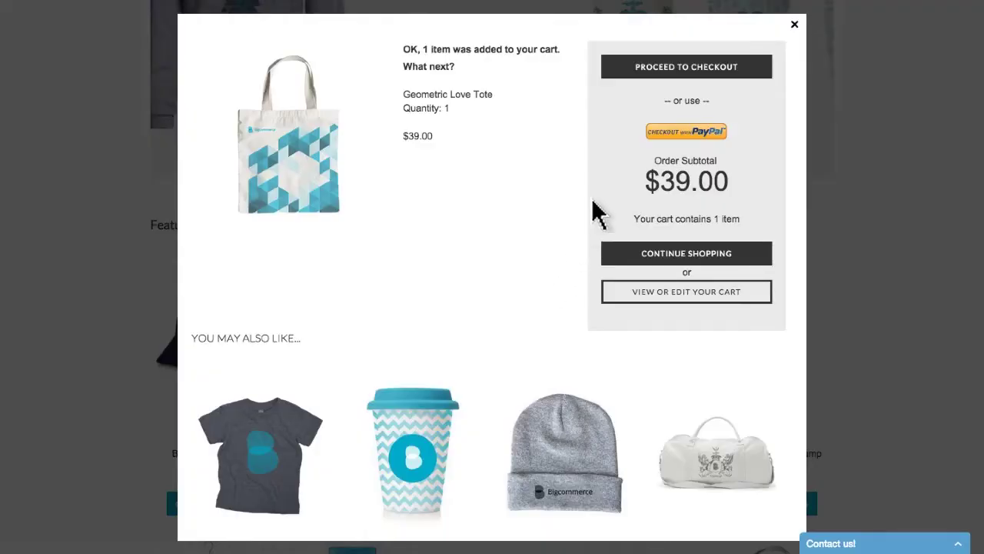
Proceed from the cart popup to checkout, then bring up the Create An Account registration form.
{"action": "left_click", "coordinate": [681, 67]}
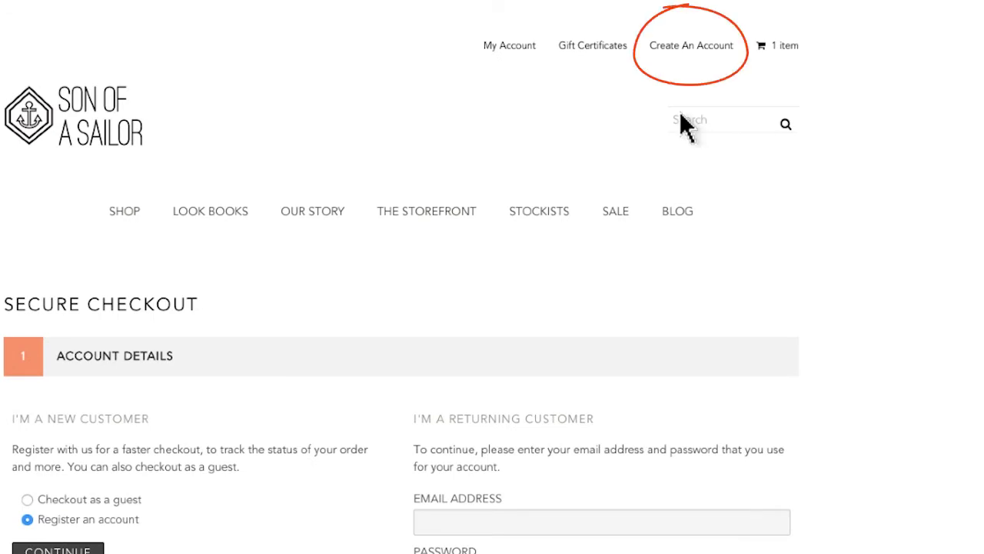
{"action": "left_click", "coordinate": [691, 48]}
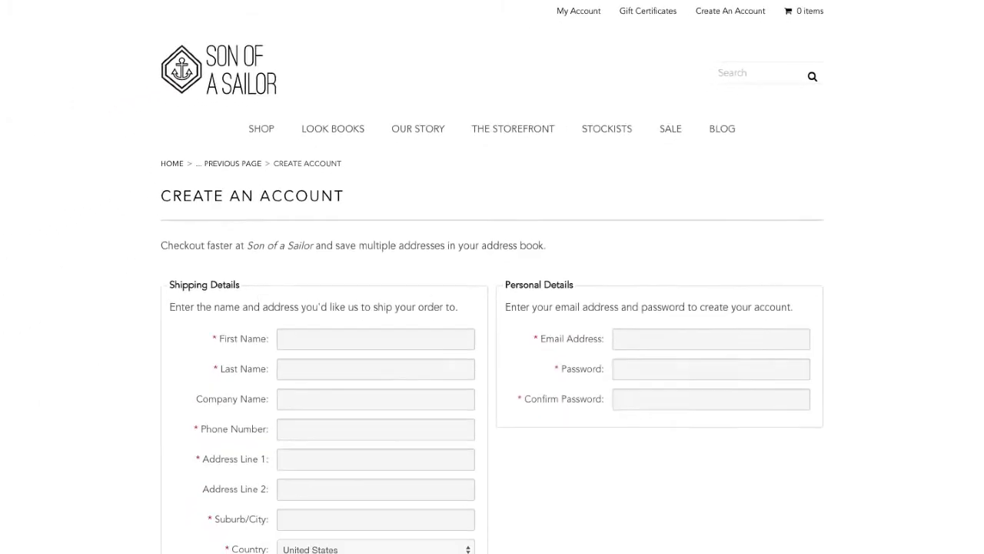
{"action": "scroll", "coordinate": [492, 277], "scroll_direction": "down", "scroll_amount": 5}
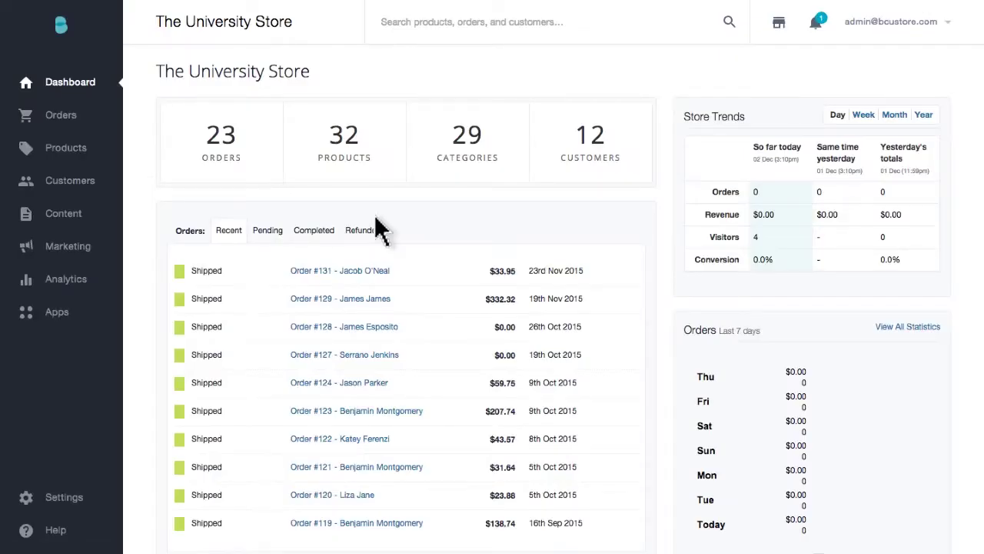
Go to Settings > Account Signup Form > Address Fields and edit the Company Name field.
{"action": "left_click", "coordinate": [62, 498]}
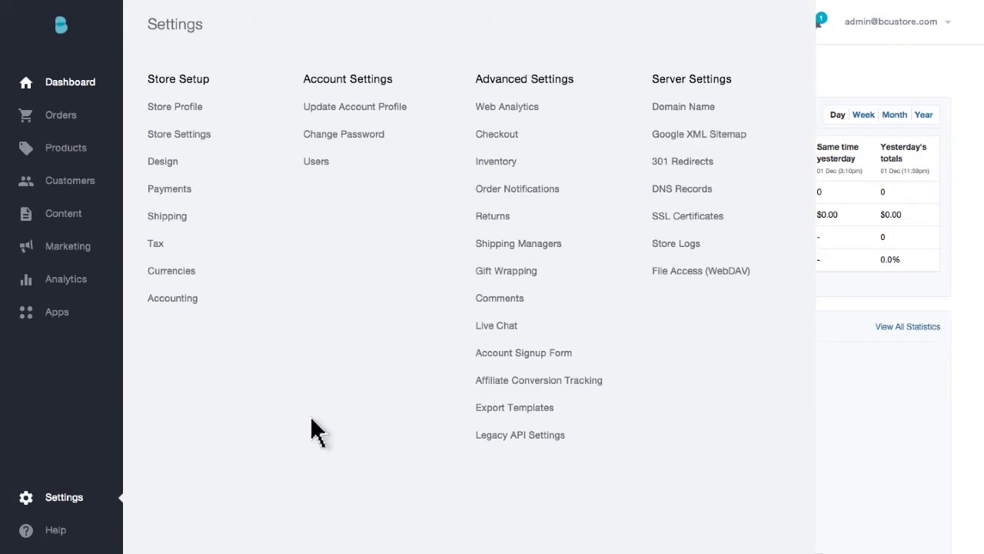
{"action": "left_click", "coordinate": [503, 353]}
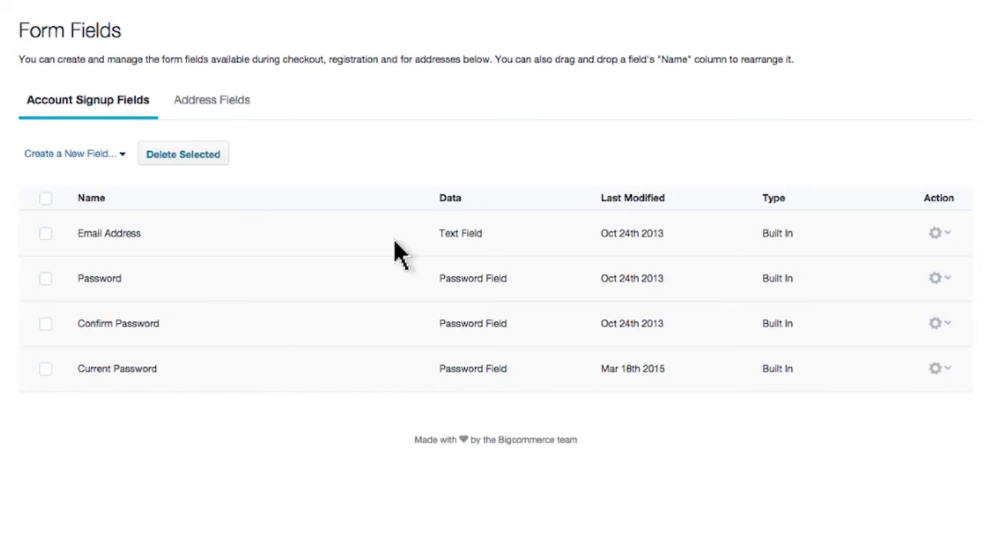
{"action": "left_click", "coordinate": [210, 103]}
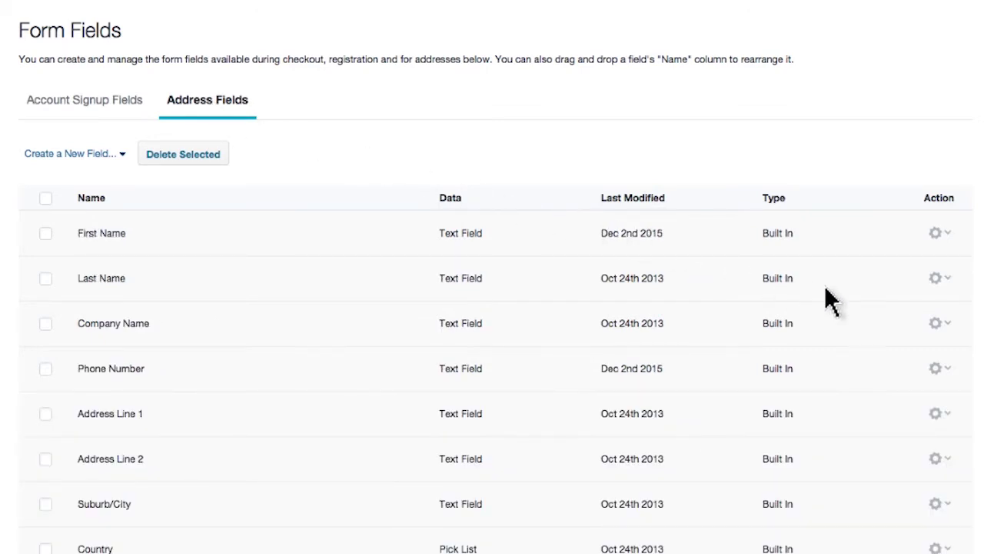
{"action": "left_click", "coordinate": [946, 325]}
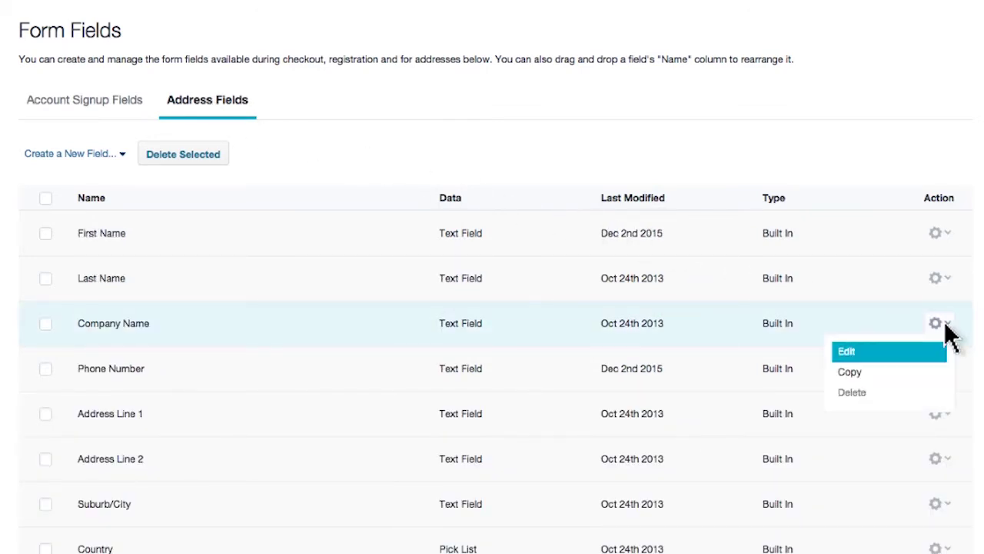
{"action": "left_click", "coordinate": [931, 368]}
Rename Company Name to 'Business Name' with default value 'Sirius Cybernetics', save, and begin a new field.
{"action": "type", "text": "B"}
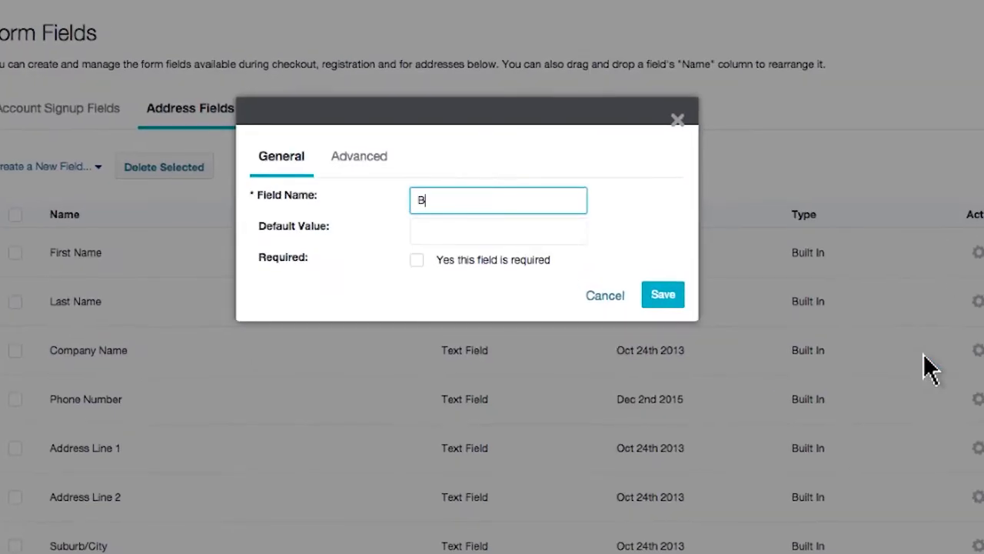
{"action": "type", "text": "usiness Name"}
{"action": "key", "text": "Tab"}
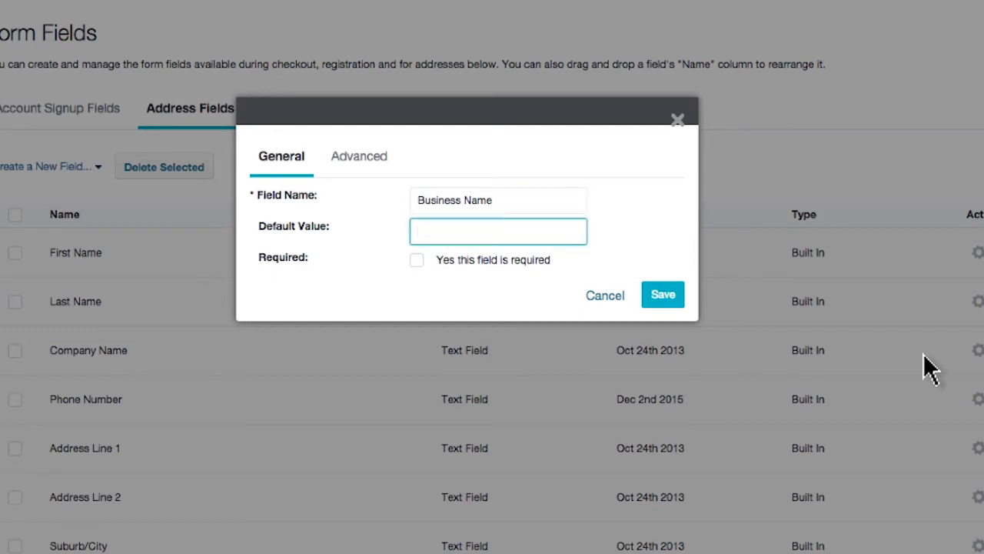
{"action": "type", "text": "Sirius Cybernetics"}
{"action": "key", "text": "Tab"}
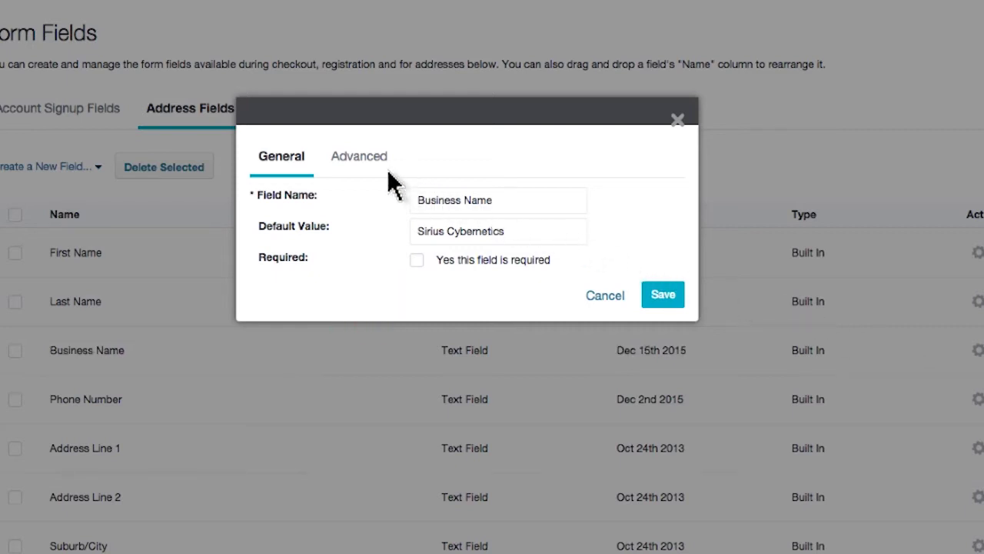
{"action": "left_click", "coordinate": [360, 160]}
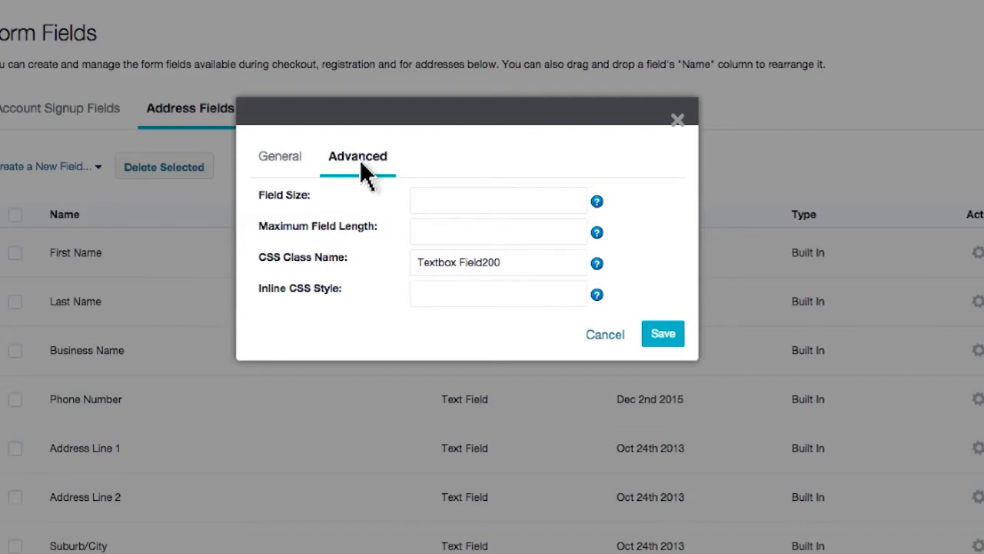
{"action": "left_click", "coordinate": [664, 335]}
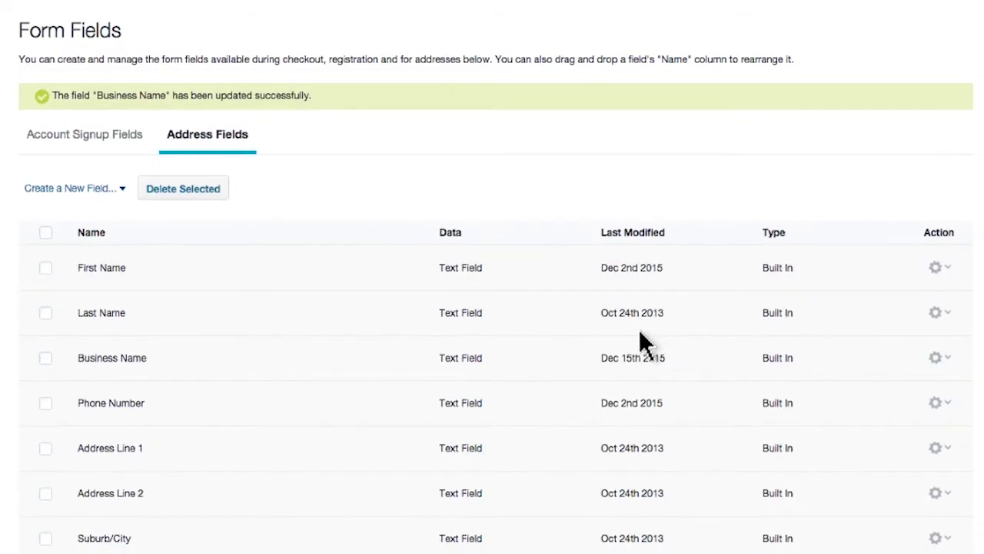
{"action": "left_click", "coordinate": [122, 189]}
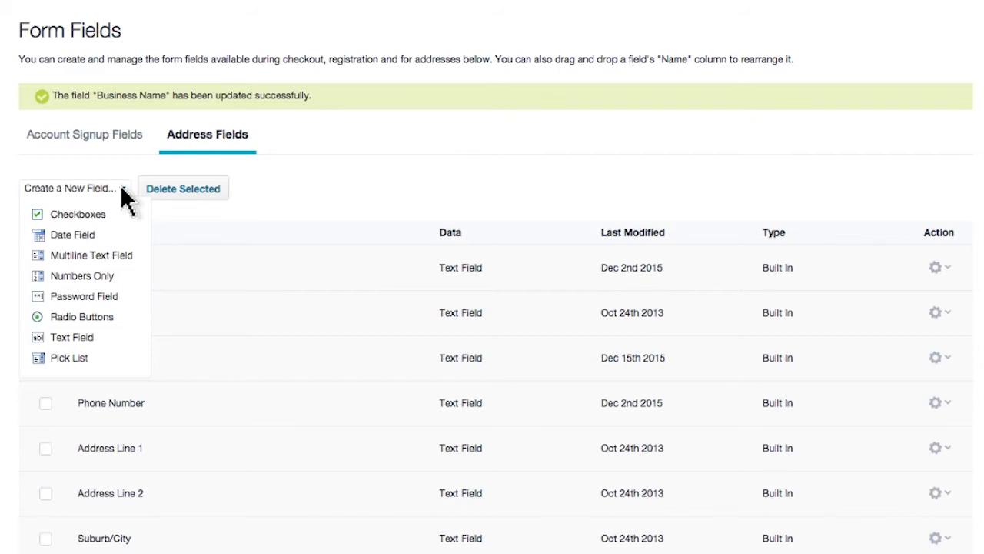
Create a required Checkboxes field 'Would you like to join our Insider's Program?' with options Yes and No.
{"action": "type", "text": "Would you like to join our Ins"}
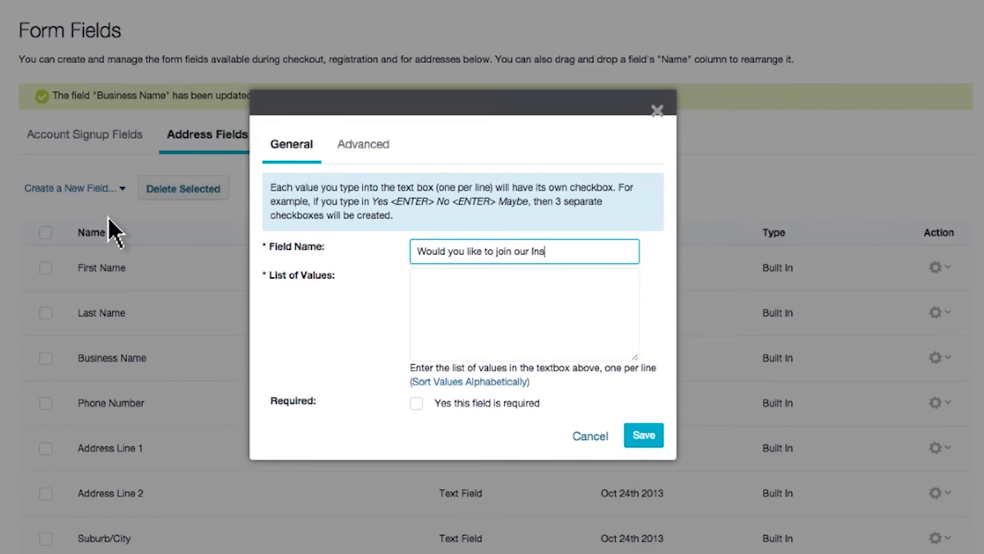
{"action": "type", "text": "ider's Program?"}
{"action": "key", "text": "Tab"}
{"action": "type", "text": "Yes"}
{"action": "key", "text": "Return"}
{"action": "type", "text": "No"}
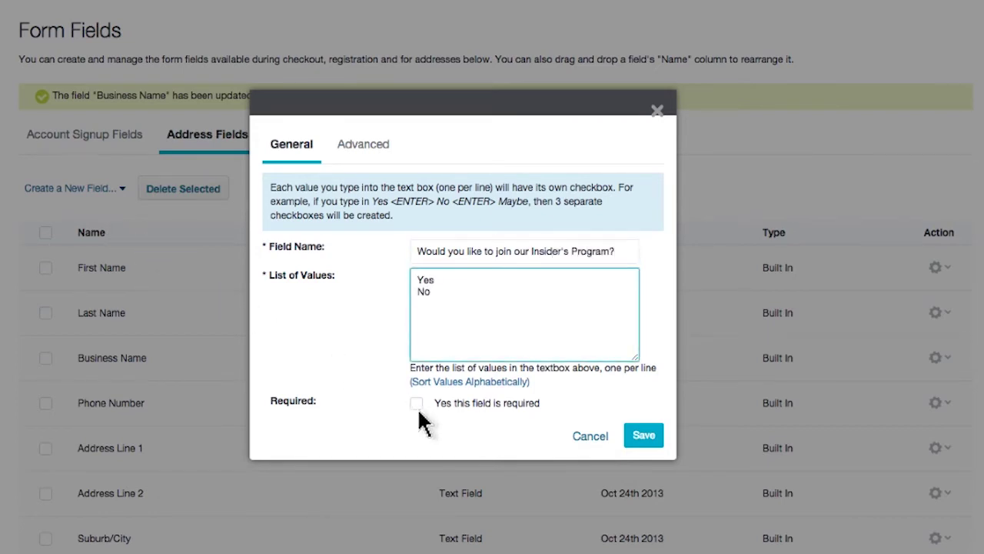
{"action": "left_click", "coordinate": [417, 405]}
{"action": "left_click", "coordinate": [643, 435]}
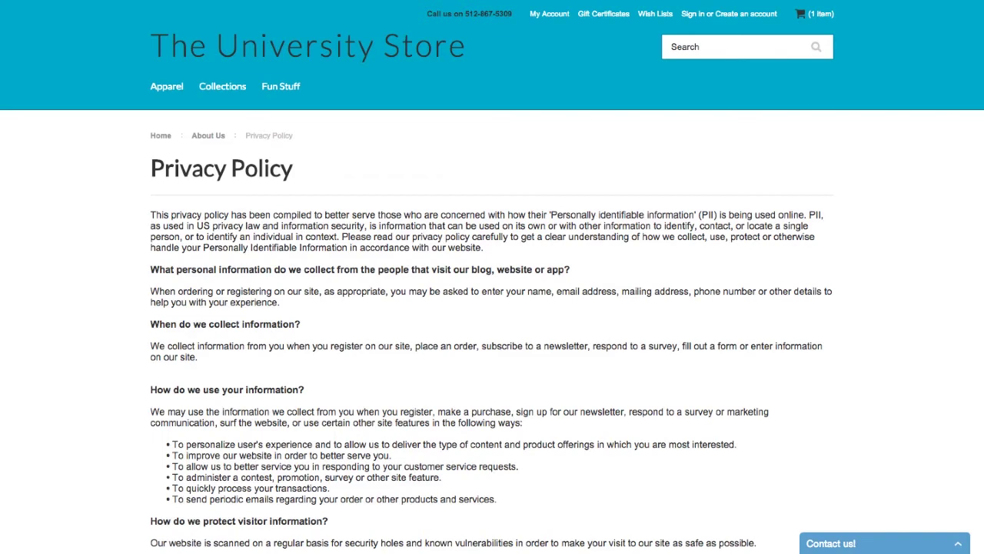
{"action": "scroll", "coordinate": [492, 308], "scroll_direction": "down", "scroll_amount": 5}
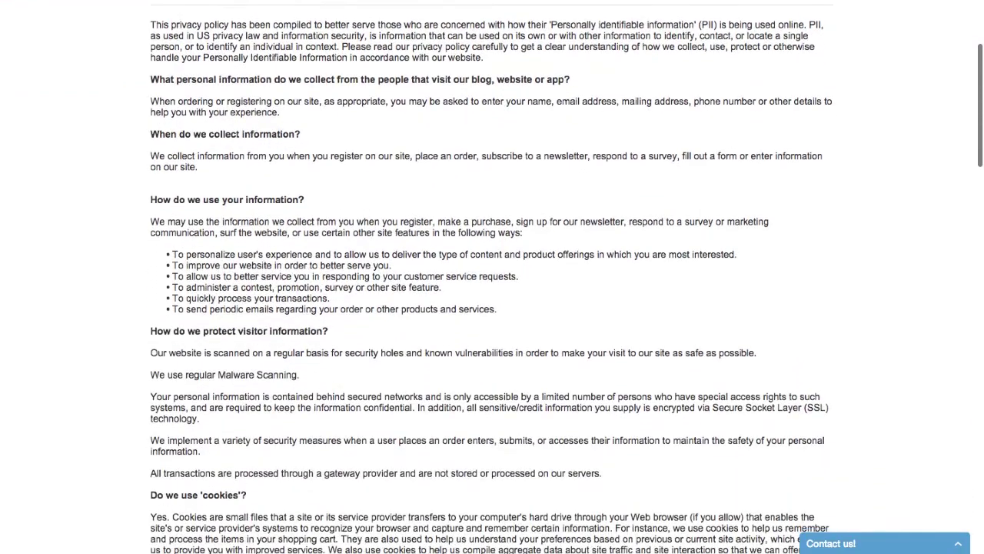
{"action": "scroll", "coordinate": [492, 308], "scroll_direction": "down", "scroll_amount": 8}
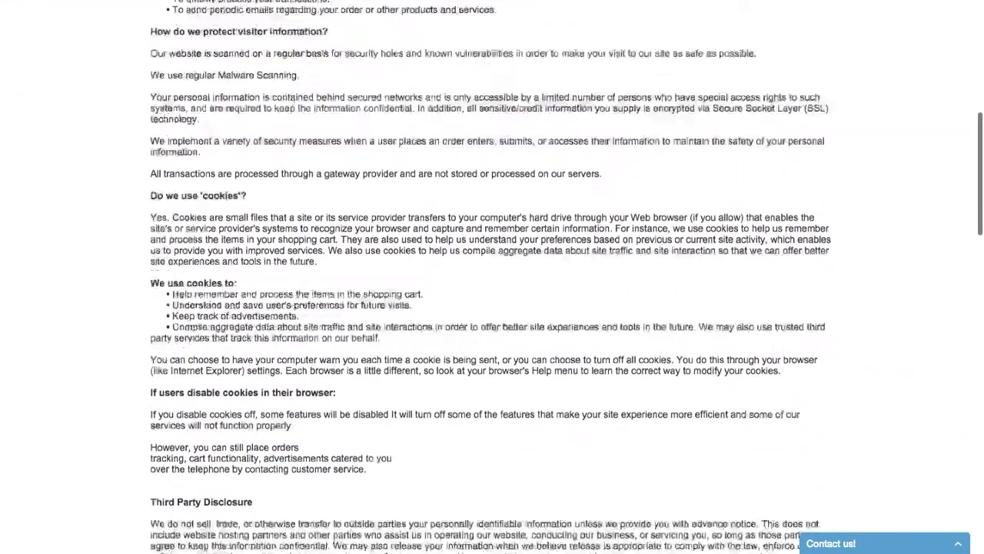
{"action": "scroll", "coordinate": [492, 308], "scroll_direction": "down", "scroll_amount": 7}
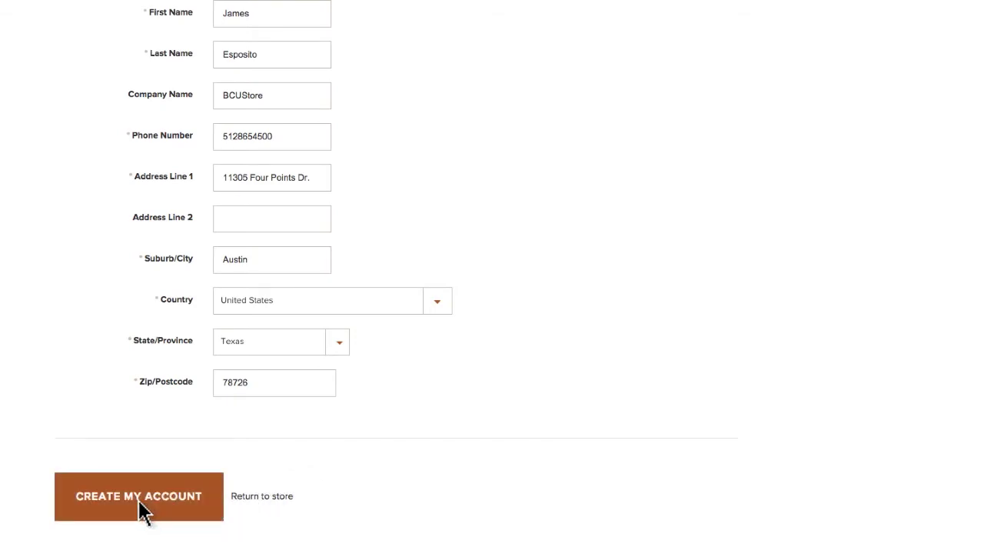
Submit the signup form with Create My Account and continue to the new account's overview.
{"action": "left_click", "coordinate": [138, 499]}
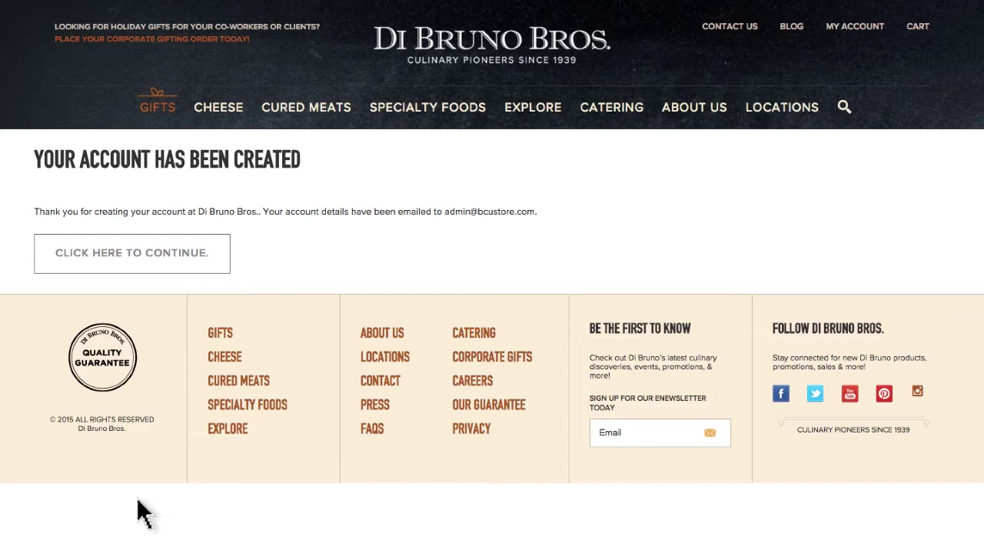
{"action": "left_click", "coordinate": [126, 256]}
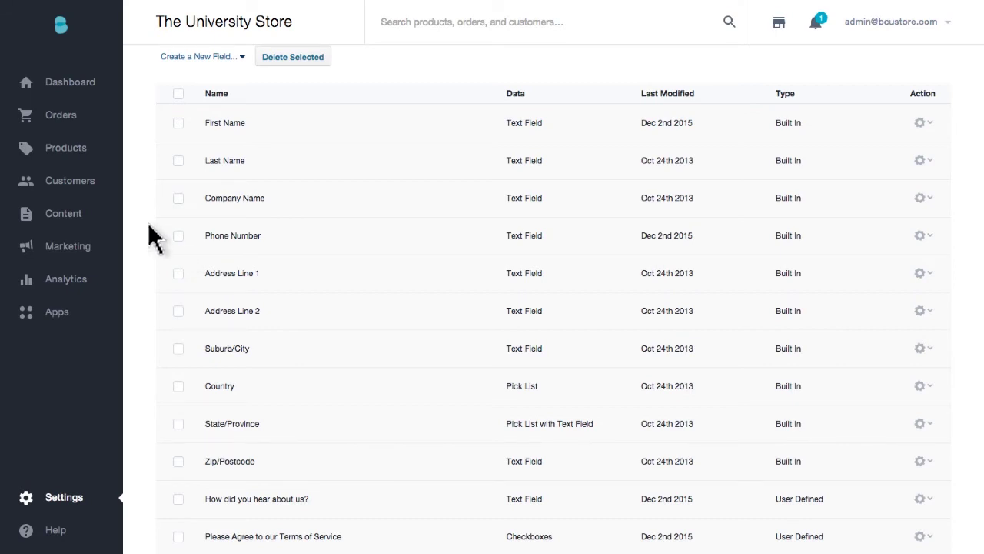
Start a new customer via Customers > Add, entering their first name, last name, e-mail and phone number.
{"action": "mouse_move", "coordinate": [65, 189]}
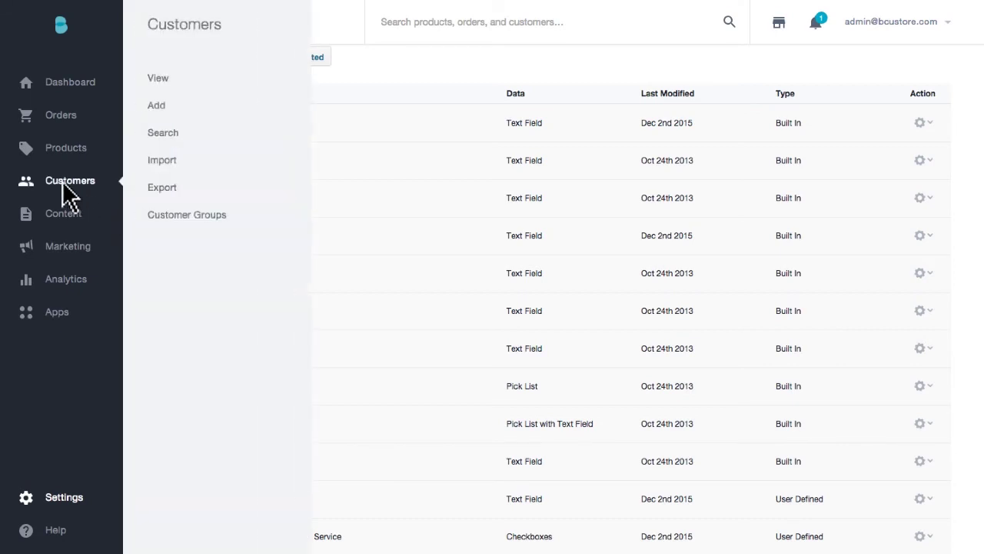
{"action": "left_click", "coordinate": [156, 105]}
{"action": "key", "text": "Tab"}
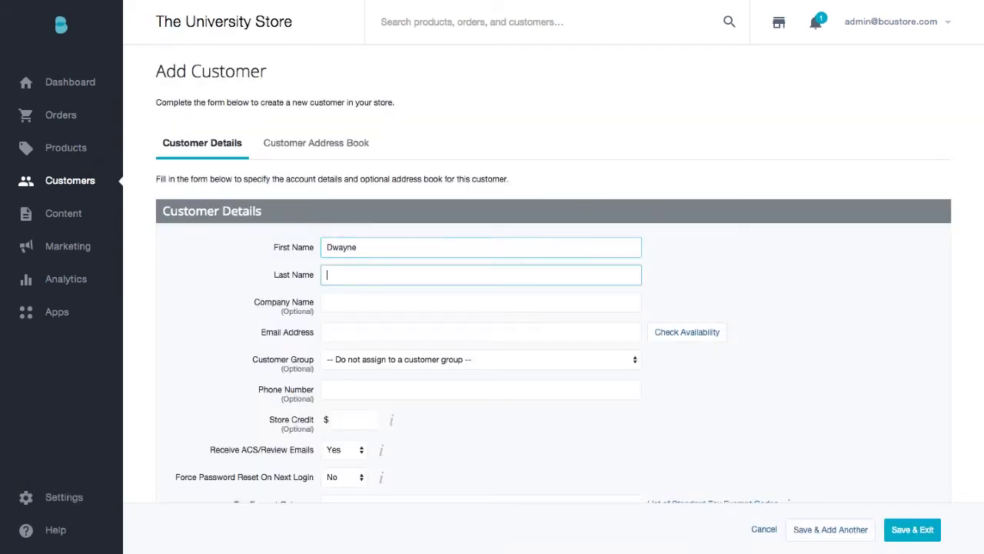
{"action": "key", "text": "Tab"}
{"action": "left_click", "coordinate": [426, 340]}
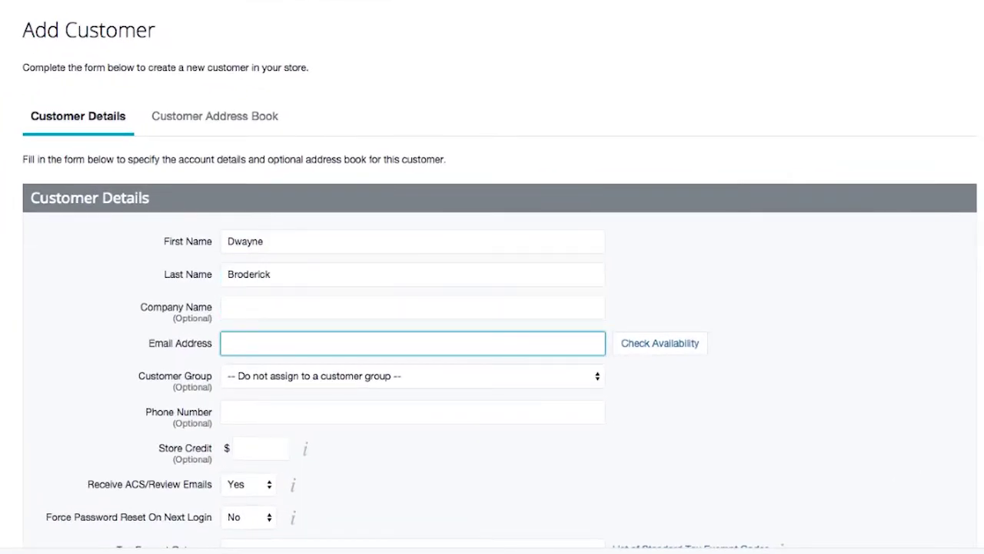
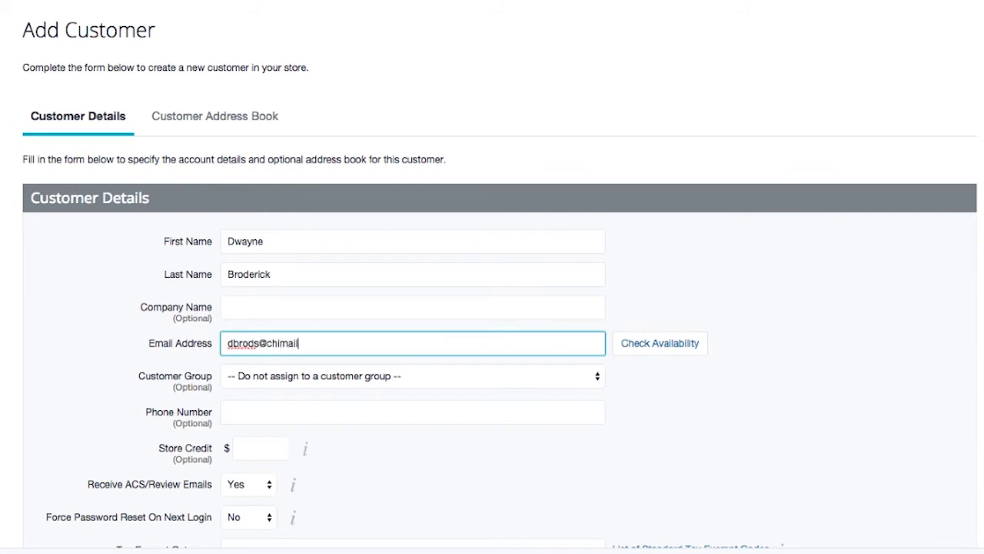
{"action": "left_click", "coordinate": [413, 411]}
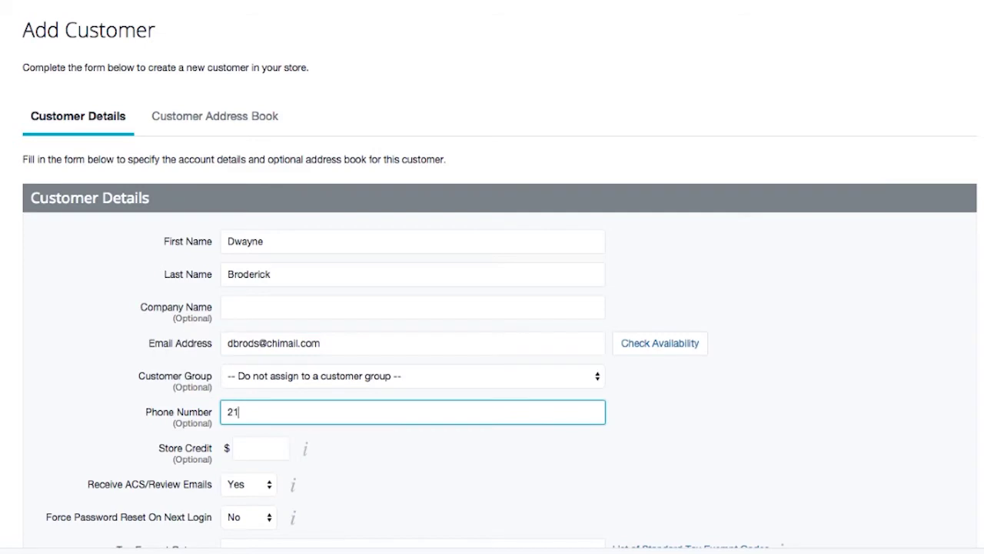
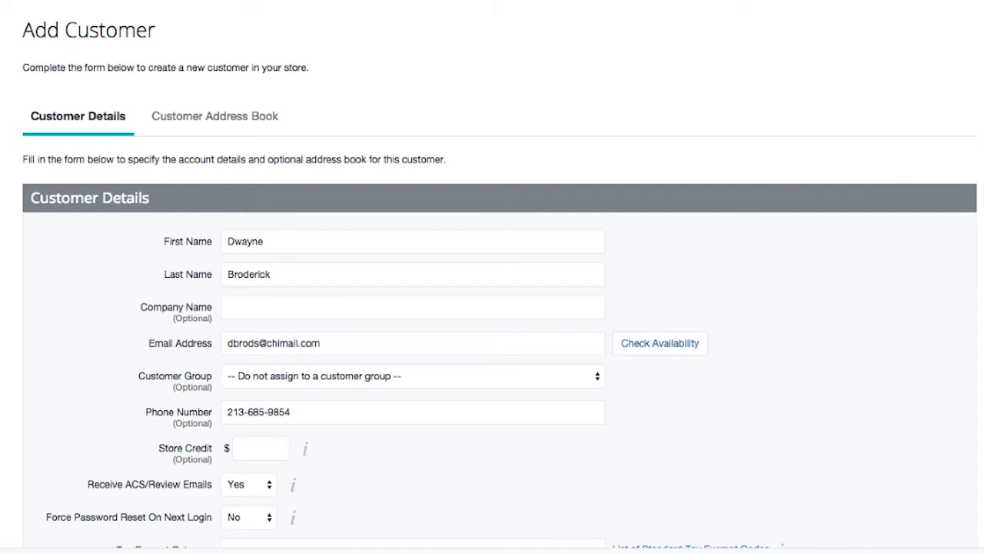
Enter and confirm the customer's login password, then save the record and view its address book.
{"action": "scroll", "coordinate": [500, 307], "scroll_direction": "down", "scroll_amount": 5}
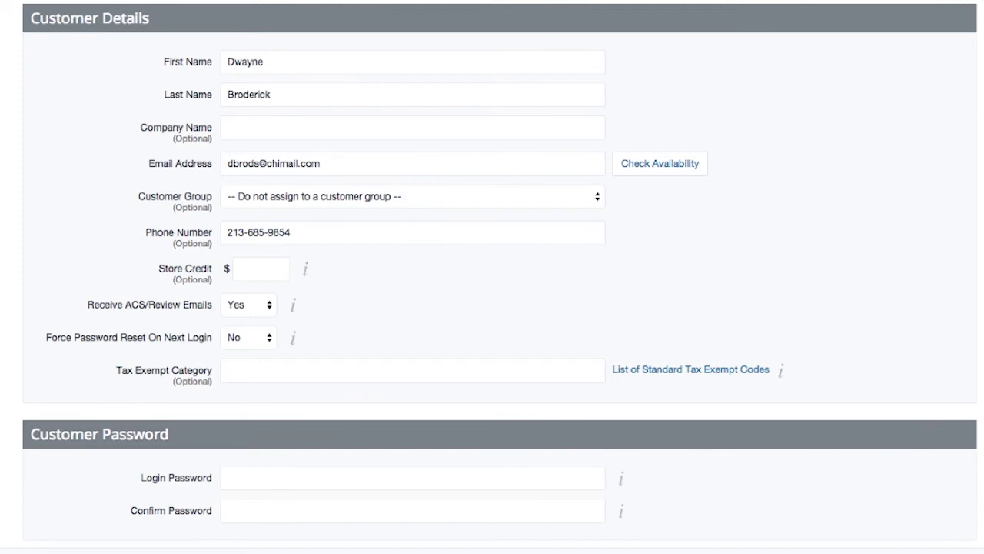
{"action": "left_click", "coordinate": [412, 477]}
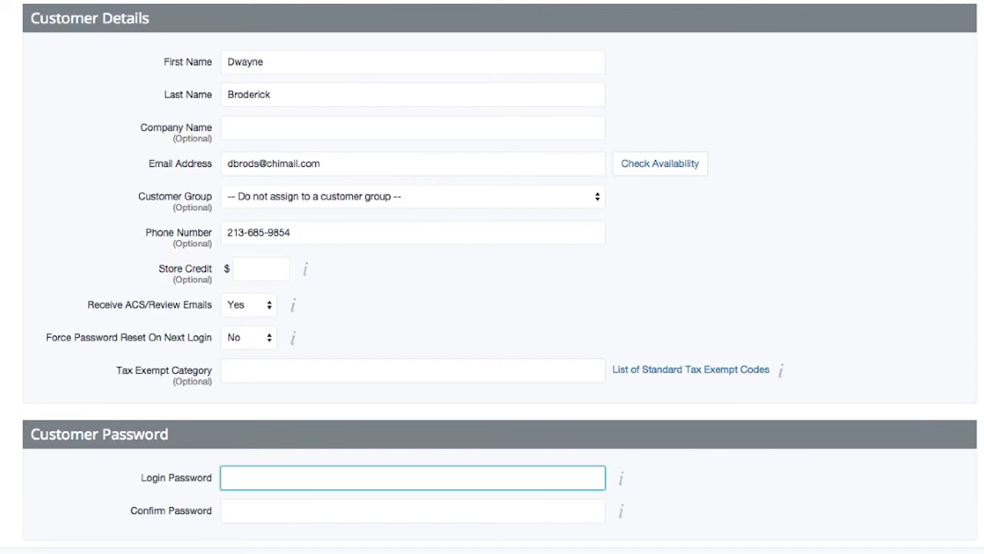
{"action": "type", "text": "••••••••••"}
{"action": "key", "text": "Tab"}
{"action": "type", "text": "••••••••••"}
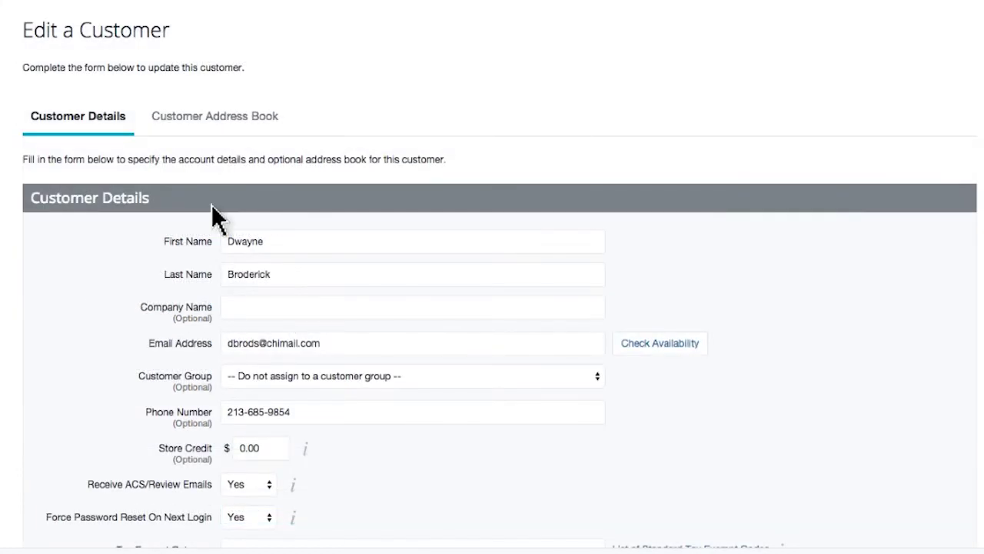
{"action": "left_click", "coordinate": [218, 123]}
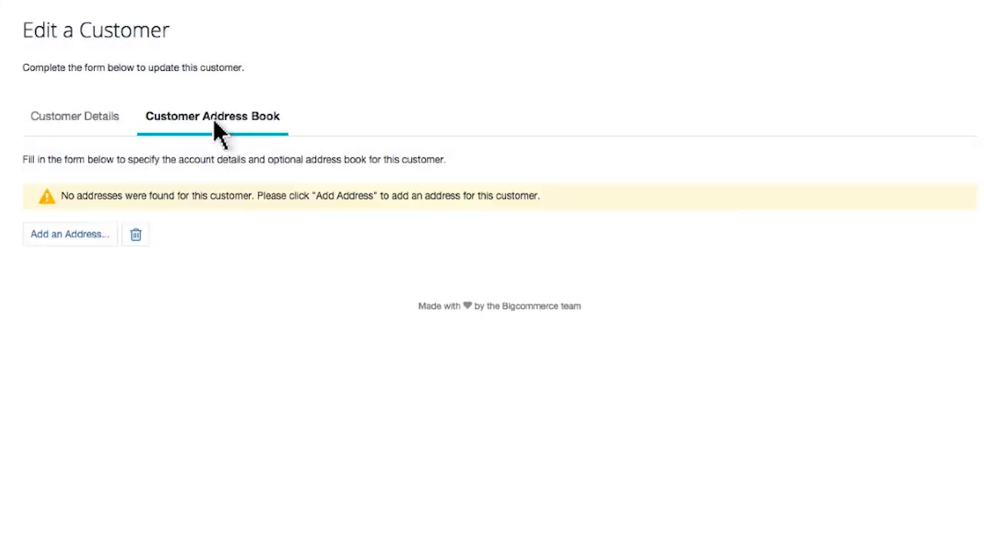
Start adding a new address to the customer's address book.
{"action": "left_click", "coordinate": [68, 235]}
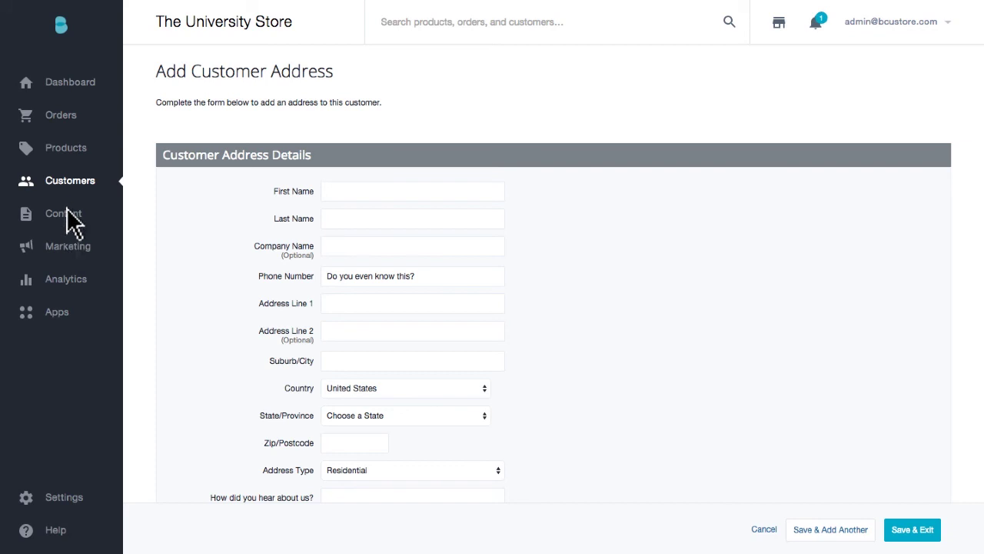
Export all customers as a CSV file using the Bulk Edit template and download it.
{"action": "mouse_move", "coordinate": [70, 184]}
{"action": "left_click", "coordinate": [168, 188]}
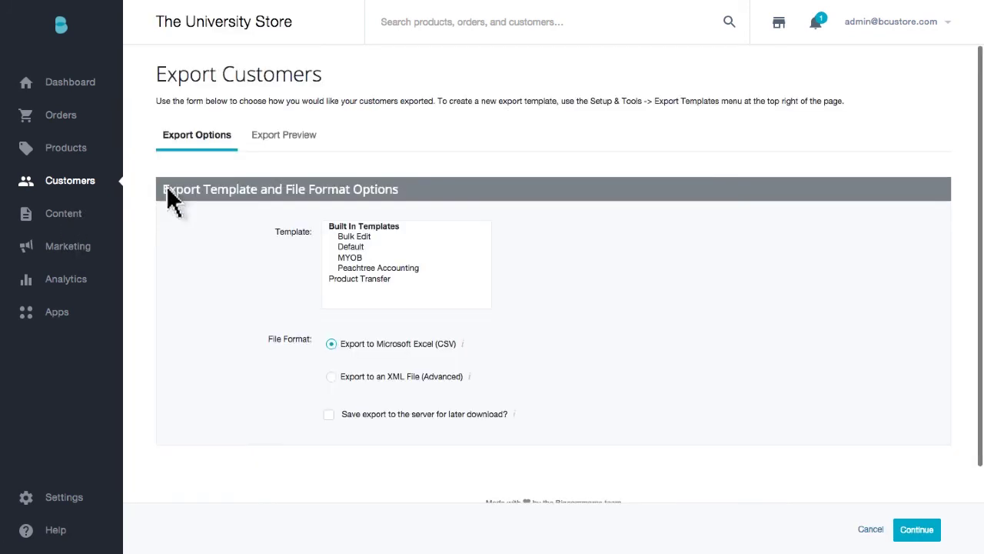
{"action": "left_click", "coordinate": [355, 236]}
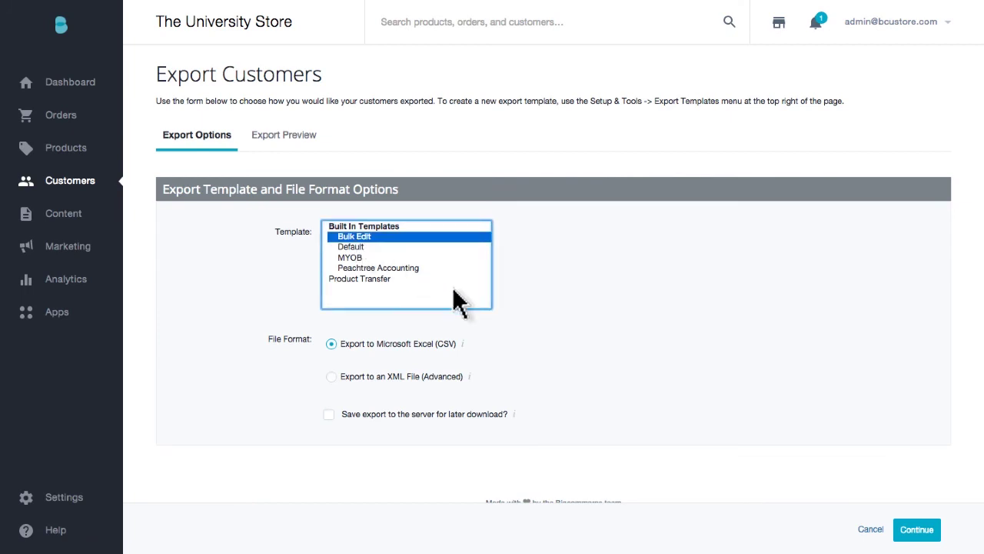
{"action": "left_click", "coordinate": [919, 535]}
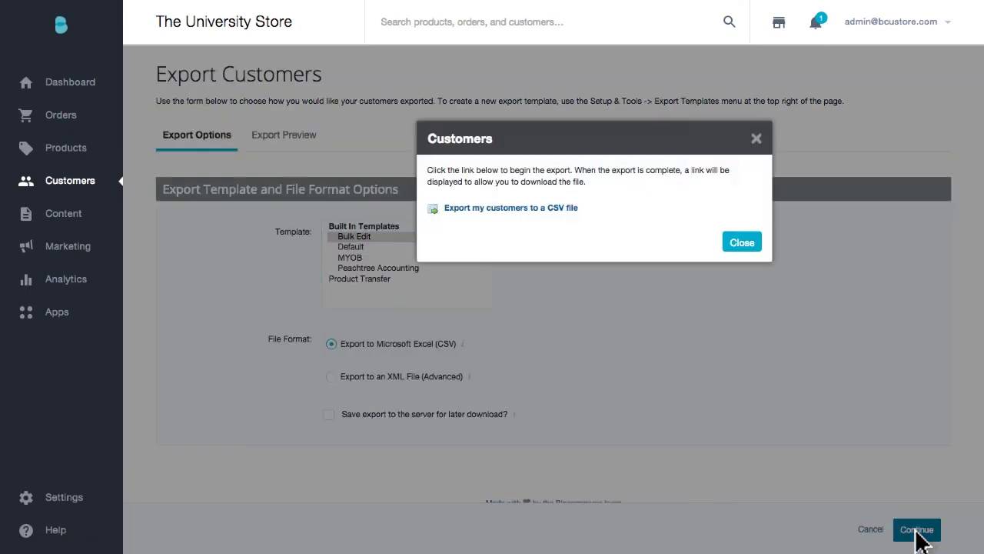
{"action": "left_click", "coordinate": [503, 210]}
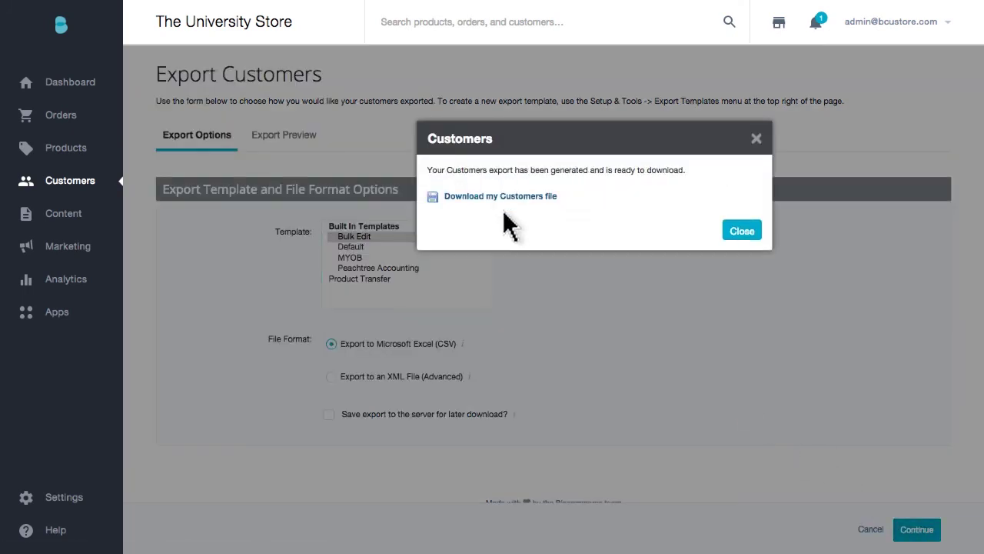
{"action": "left_click", "coordinate": [502, 197]}
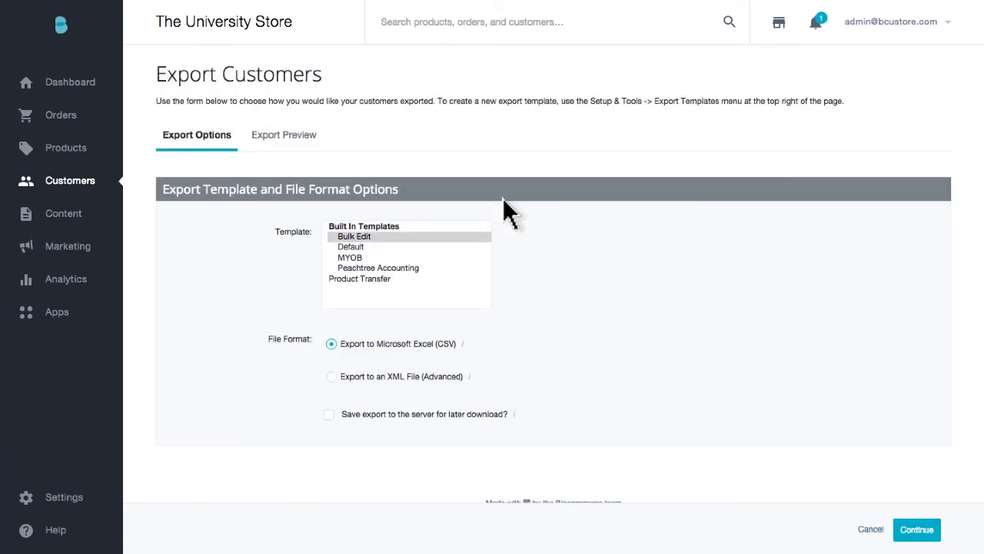
{"action": "mouse_move", "coordinate": [66, 283]}
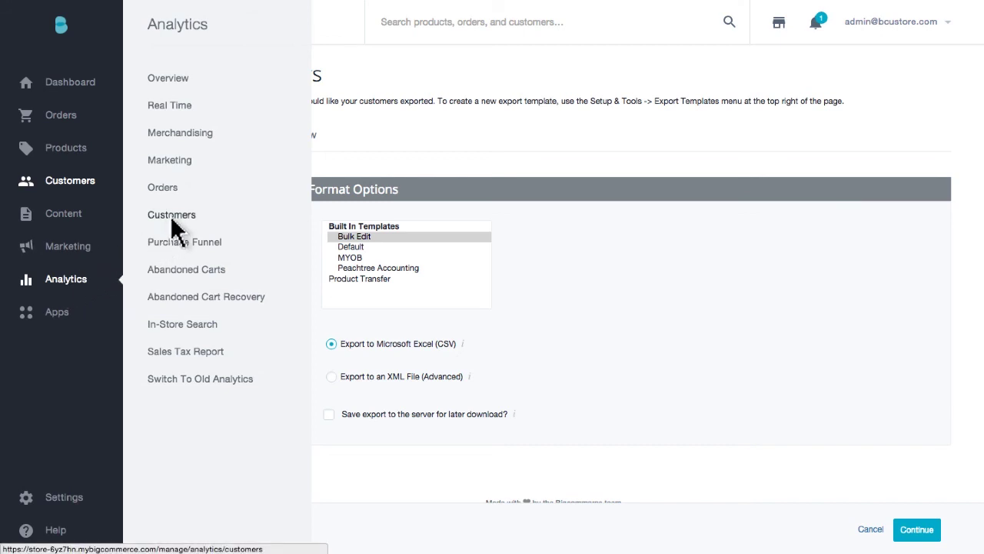
Open Customers analytics and view one returning customer's report: $44.83 spent across 2 orders.
{"action": "left_click", "coordinate": [170, 215]}
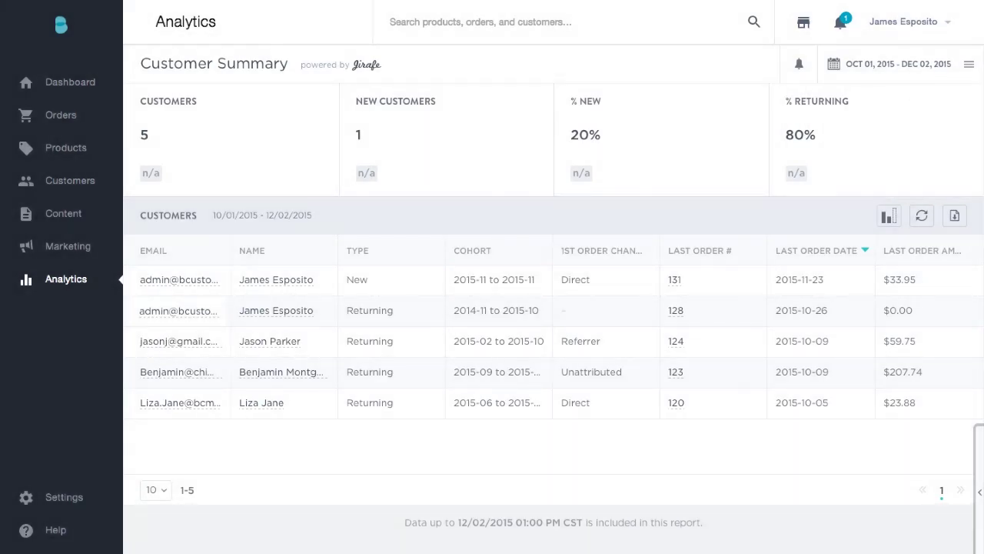
{"action": "left_click", "coordinate": [180, 402]}
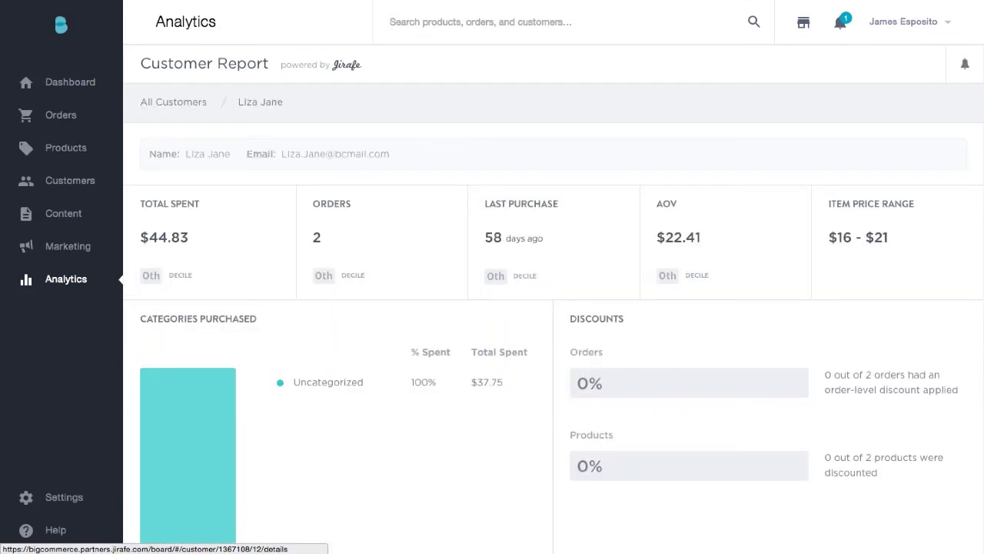